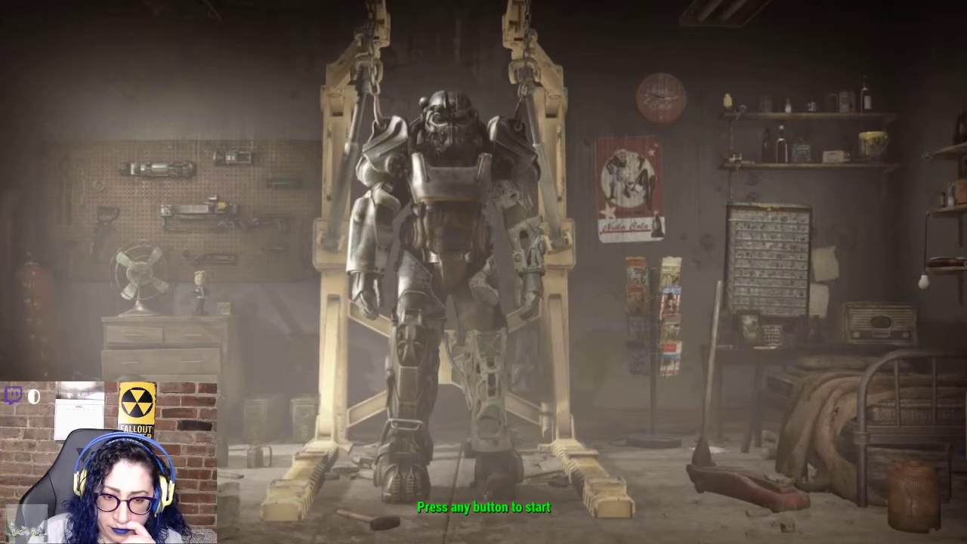
{"action": "key", "text": "Return"}
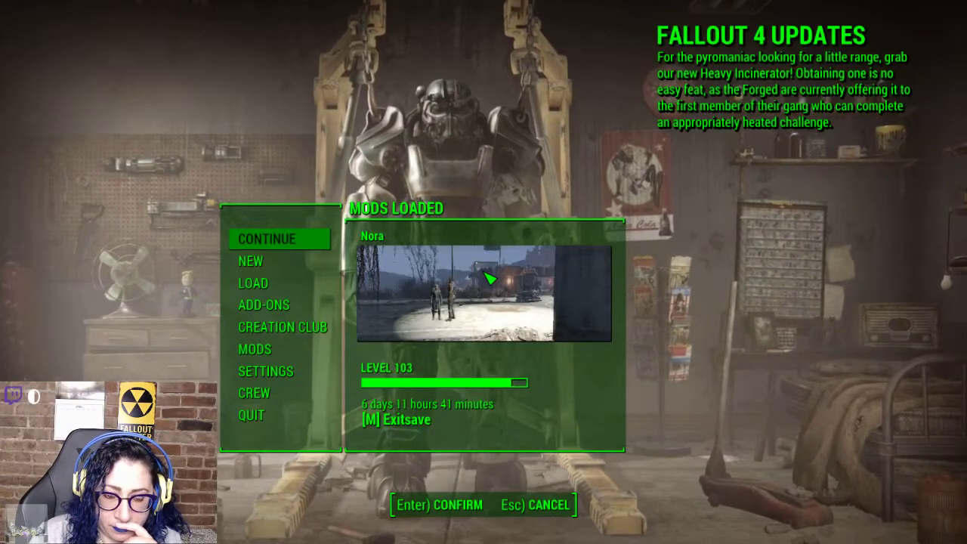
{"action": "key", "text": "Return"}
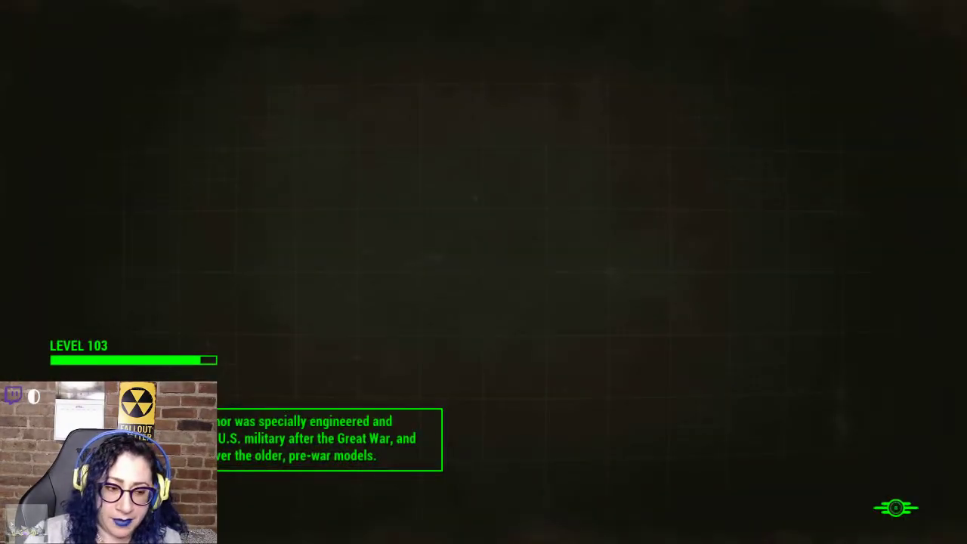